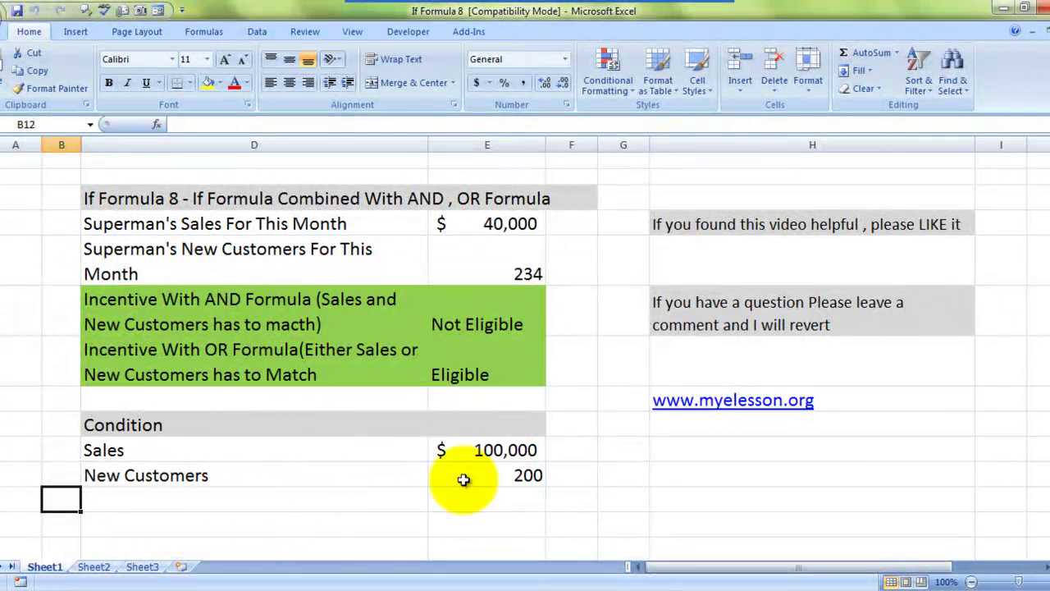
- Review the Sales and New Customers condition values and the AND incentive description
click(513, 480)
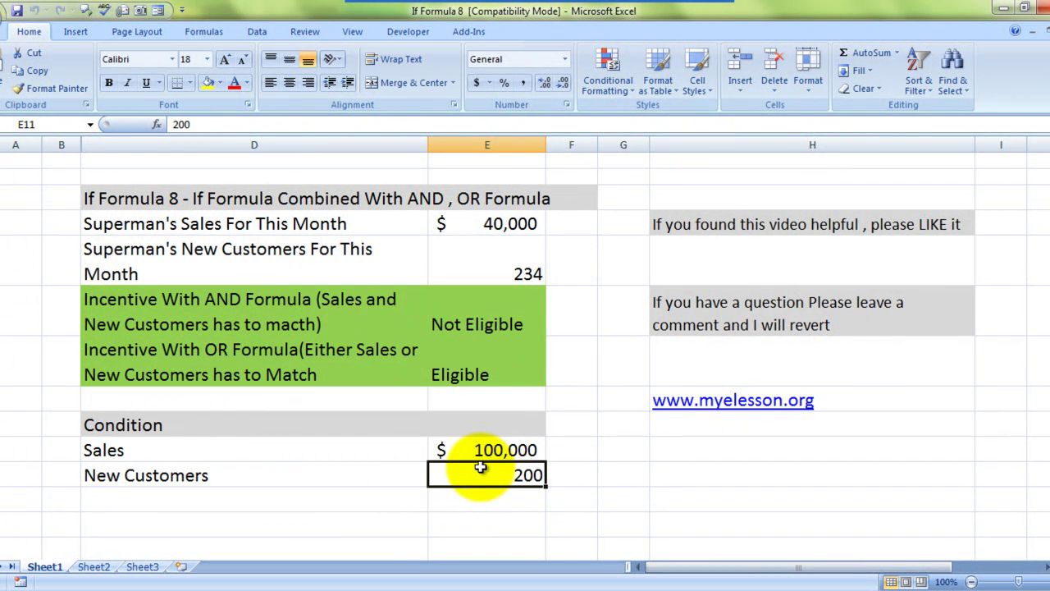
key(Up)
key(Down)
key(Up)
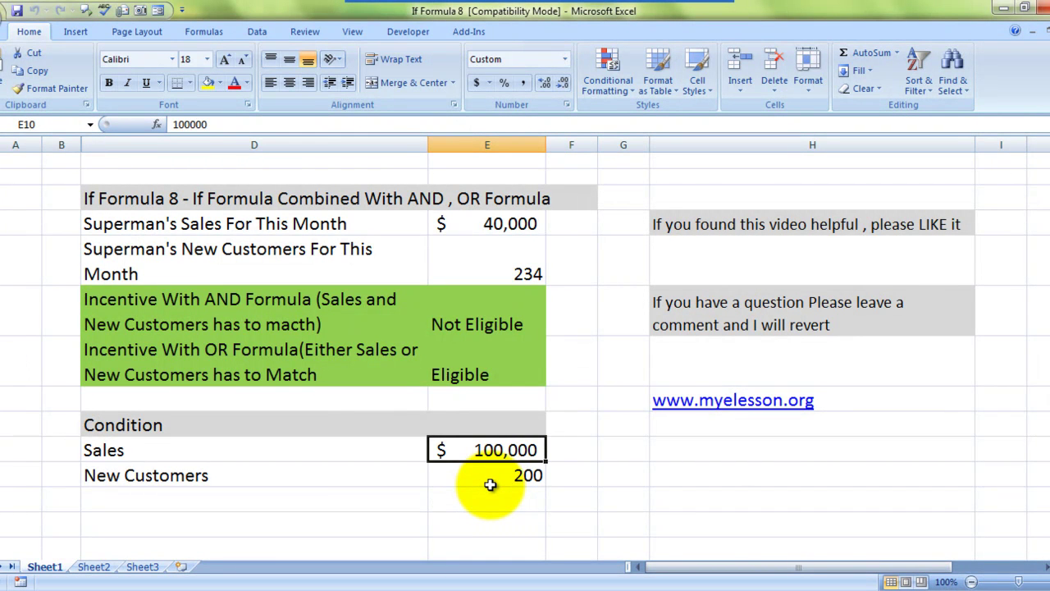
click(220, 318)
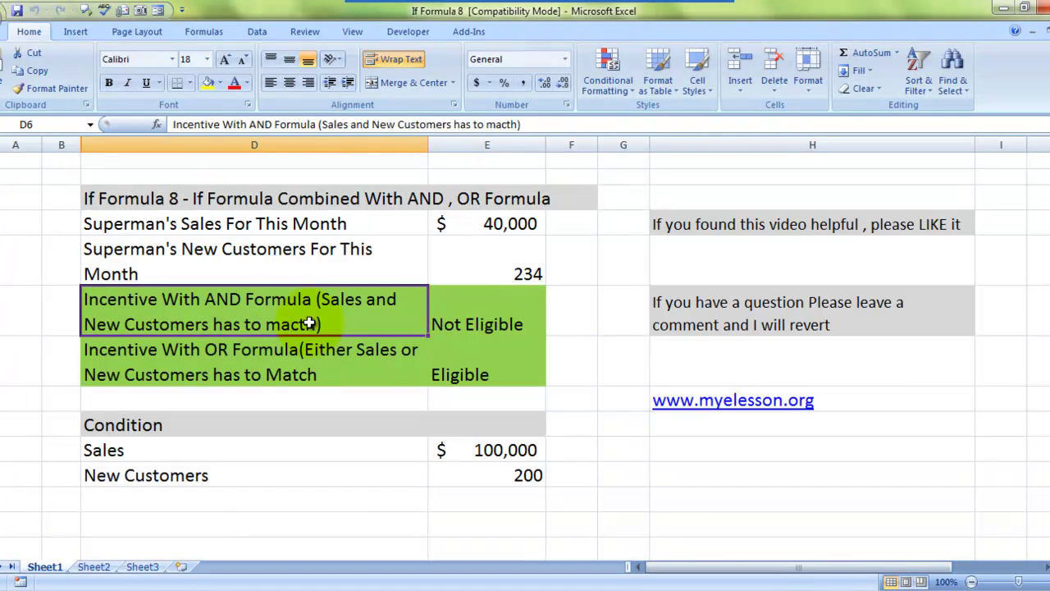
- Compare sales of 40,000 against 100,000 and customers 234 against 200, viewing the E6 and E7 formulas
click(481, 227)
key(Left)
click(482, 227)
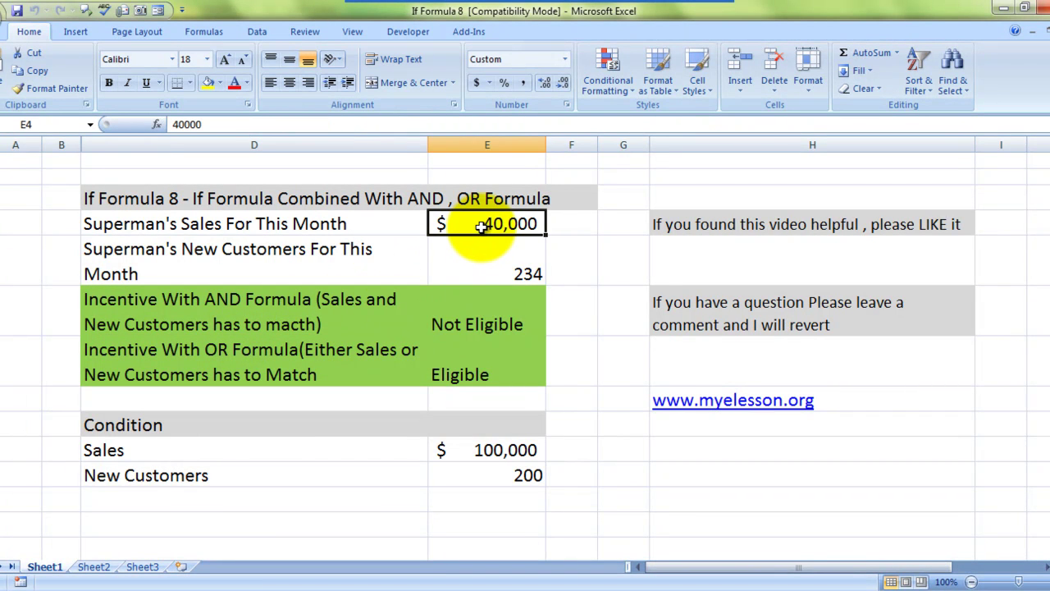
click(480, 451)
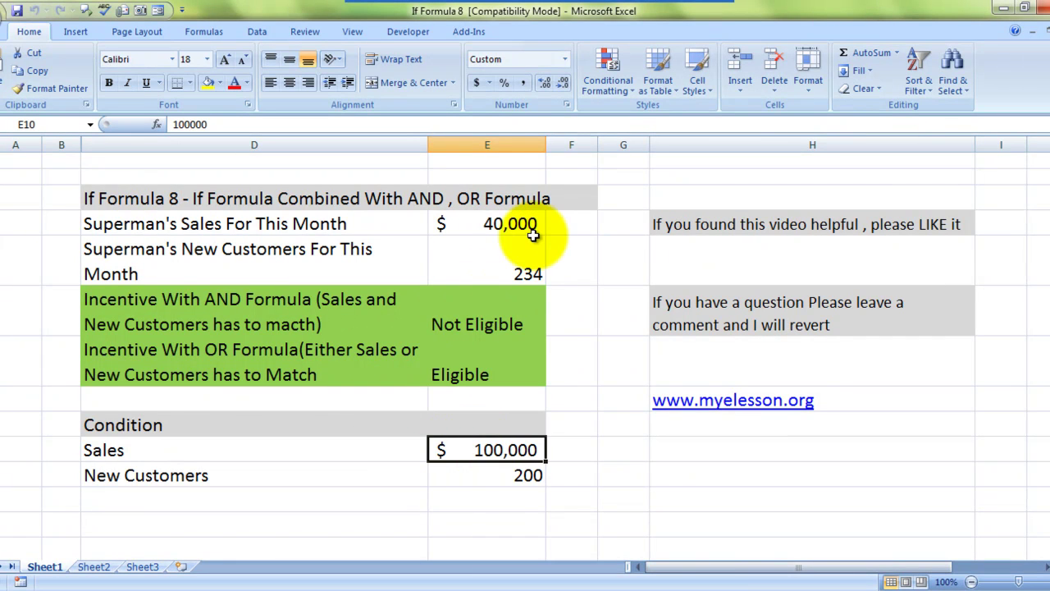
click(500, 264)
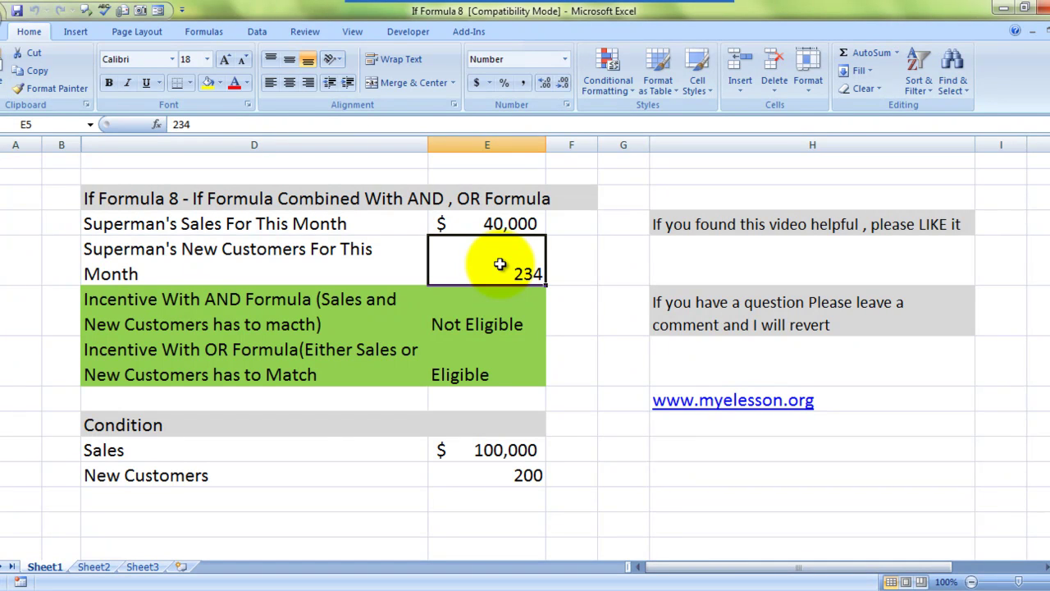
click(513, 480)
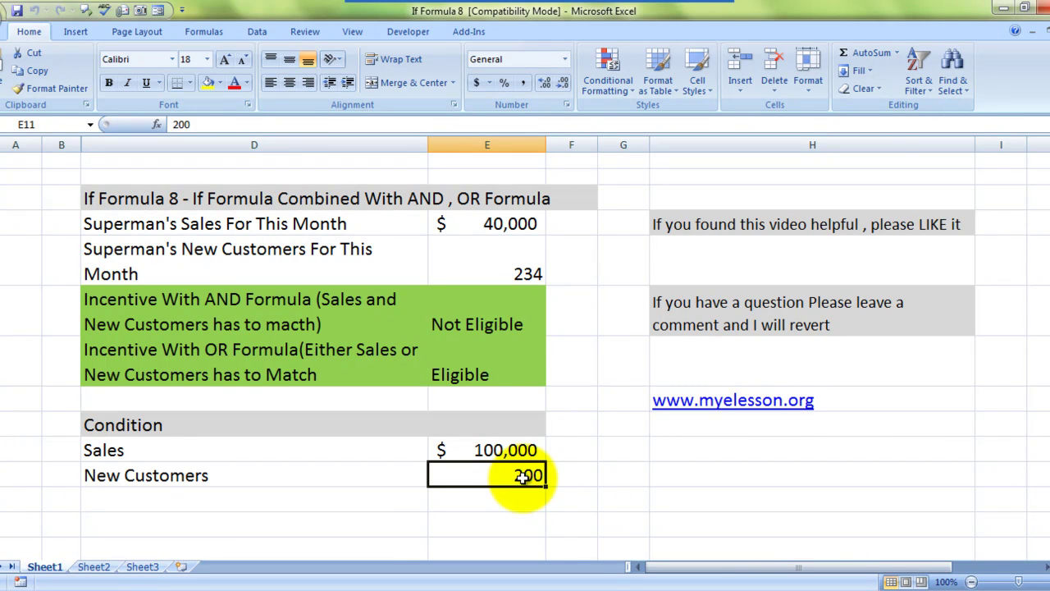
click(488, 323)
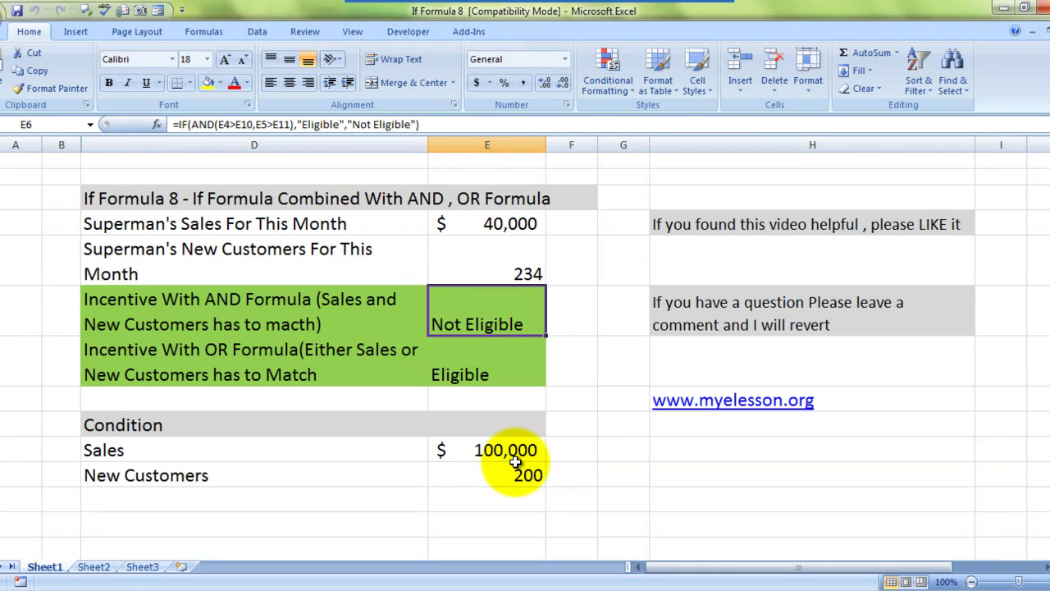
key(Down)
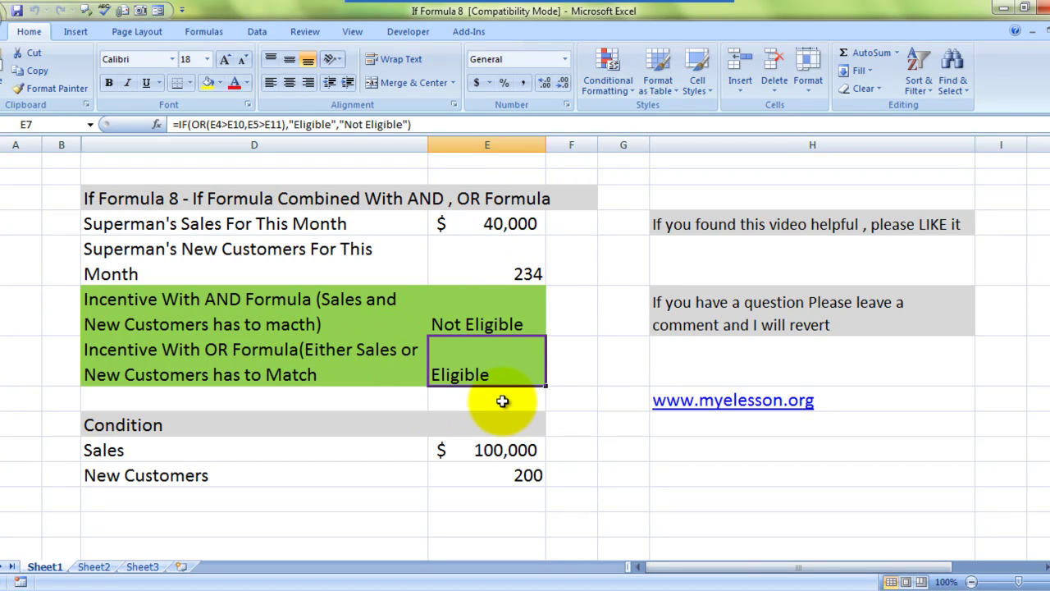
- Delete the incentive results in E6 and E7, then return to E6
click(530, 275)
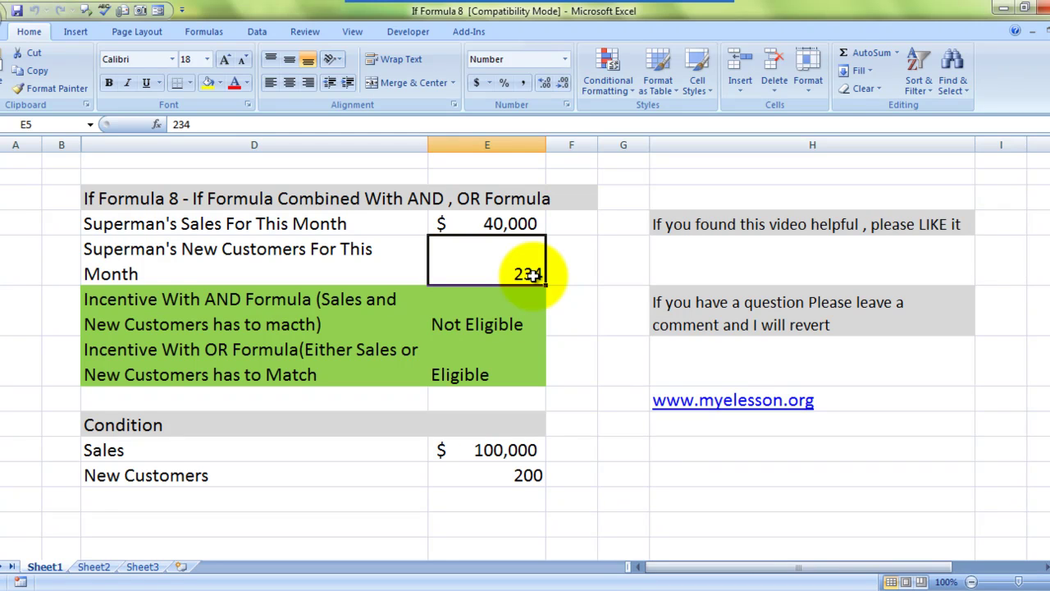
key(Down)
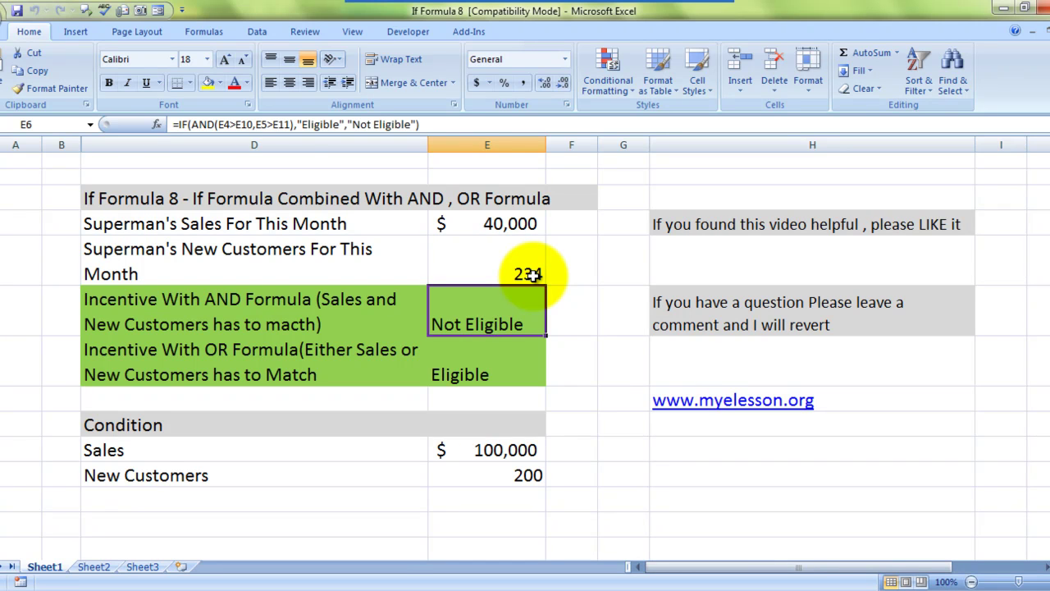
key(Down)
key(Up)
key(Delete)
key(Down)
key(Delete)
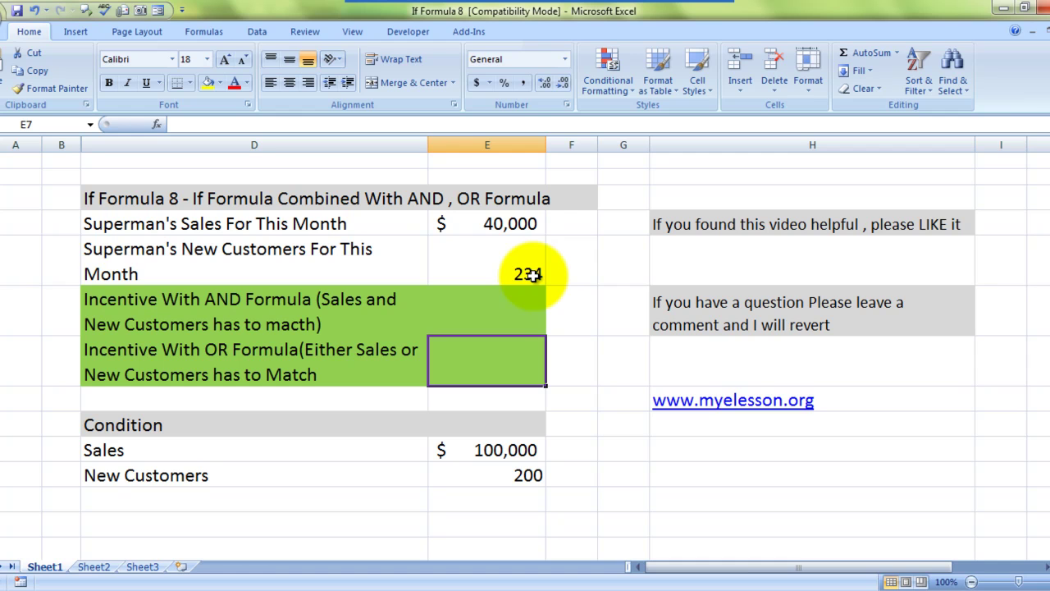
key(Up)
- Start E6's formula as =IF(AND(E4>E10, comparing sales to the Sales condition
text(=if()
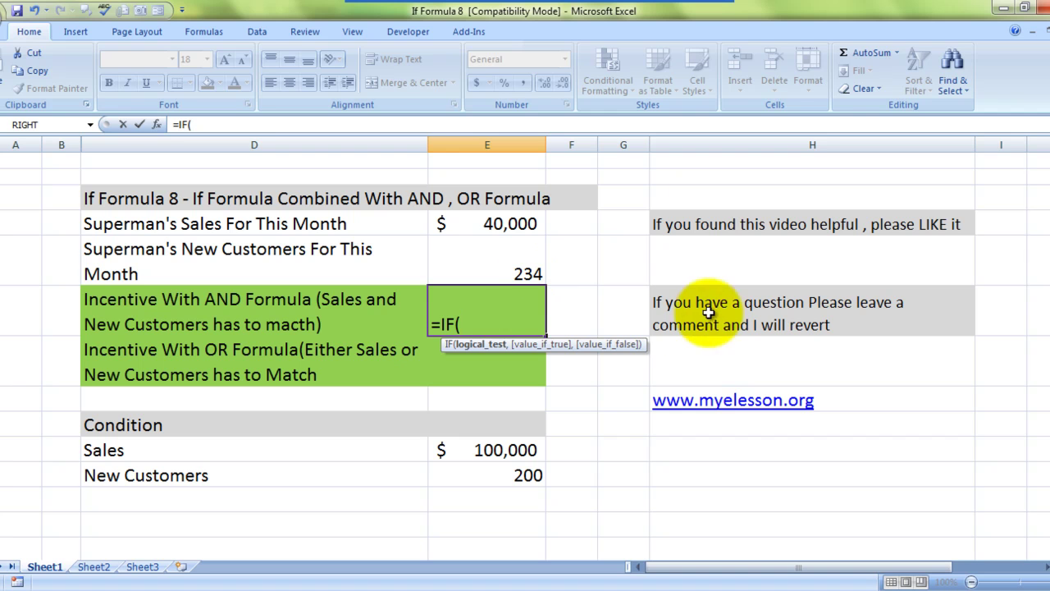
text(a)
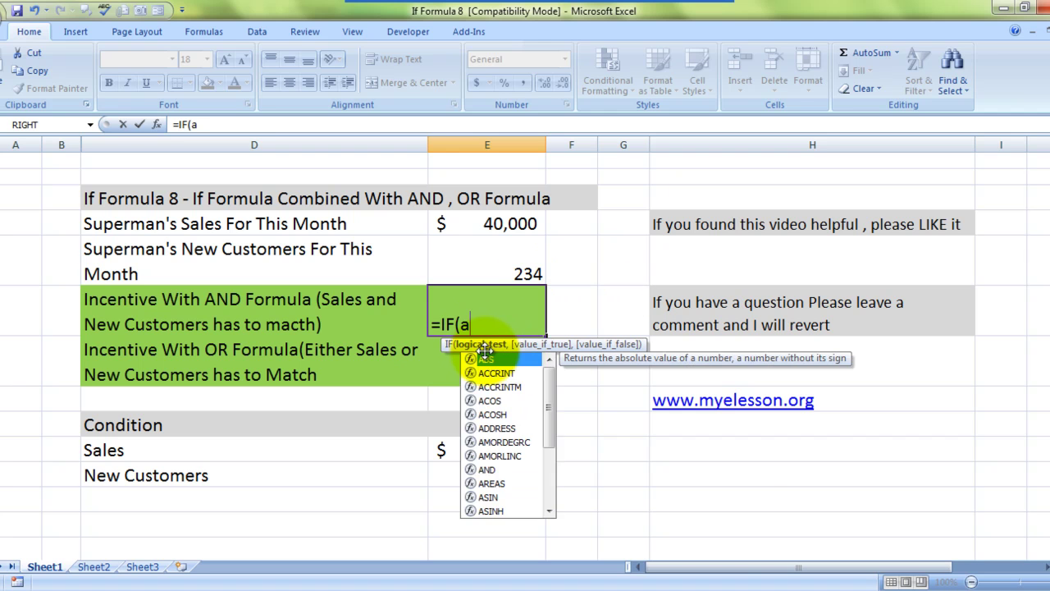
text(nd)
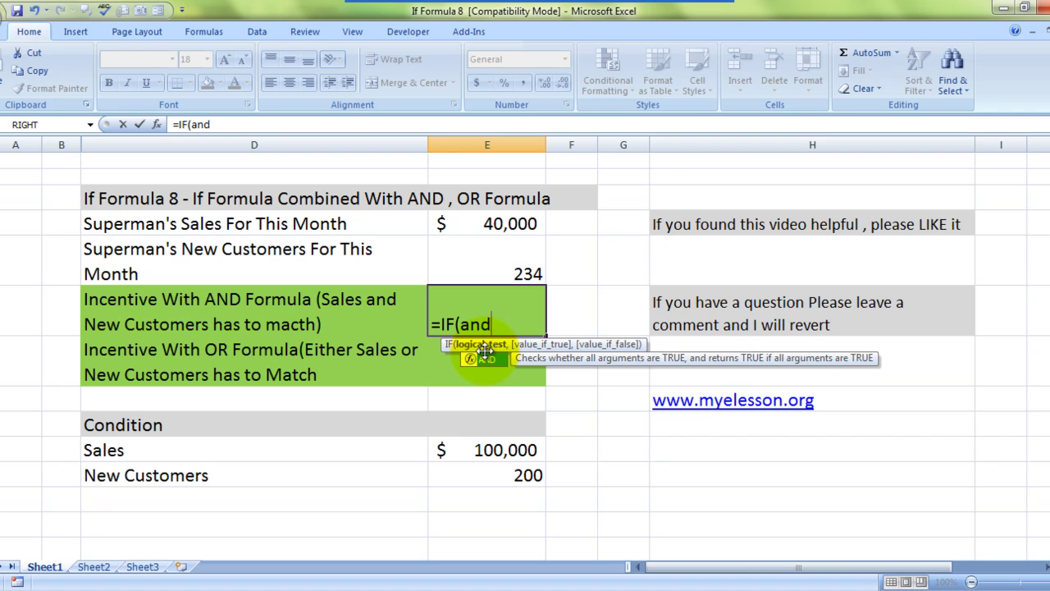
key(Tab)
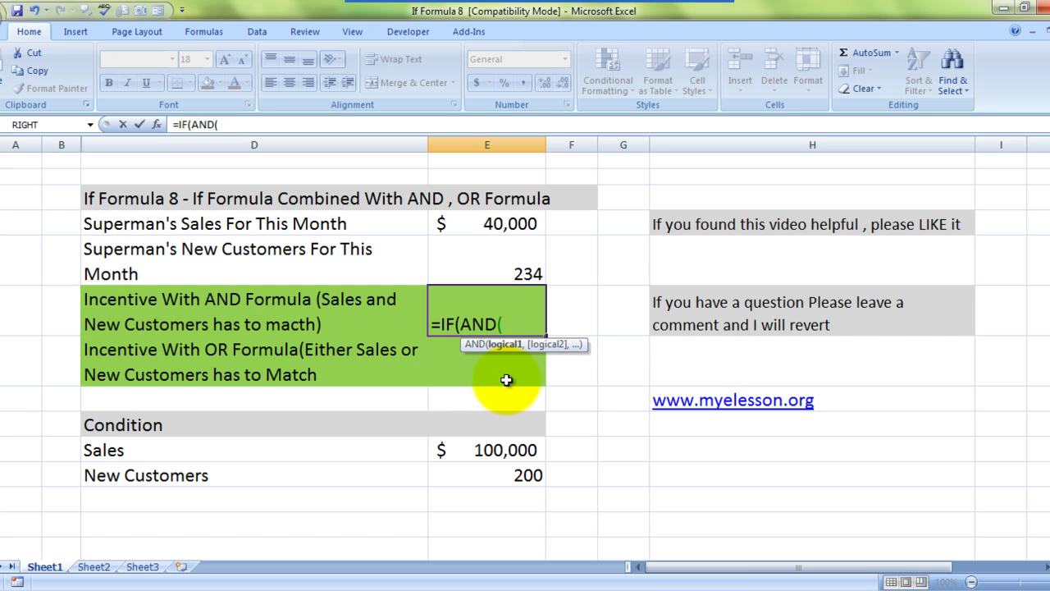
key(Up)
key(Up)
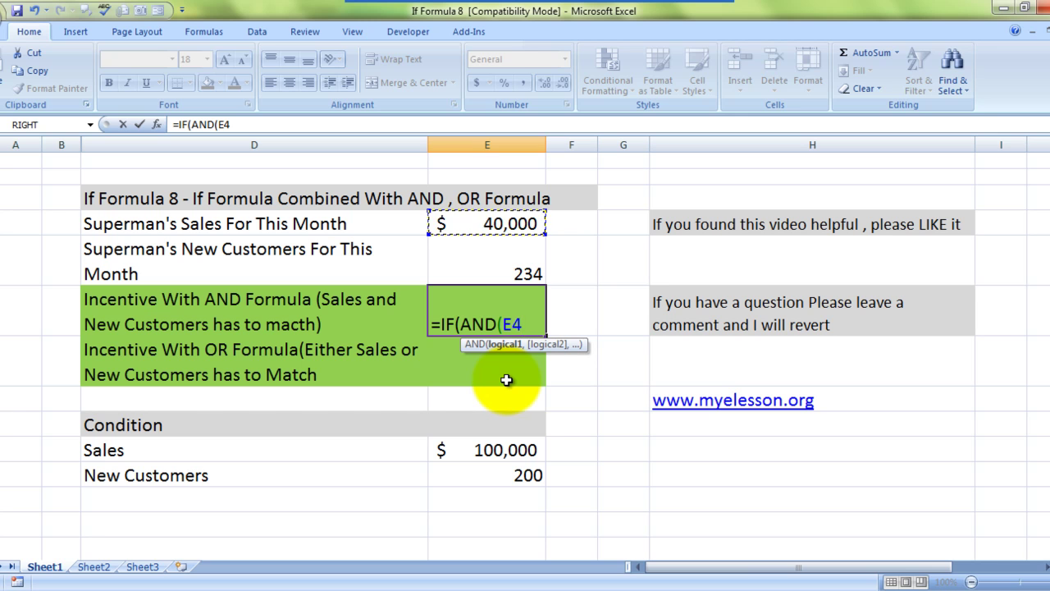
text(>)
click(502, 457)
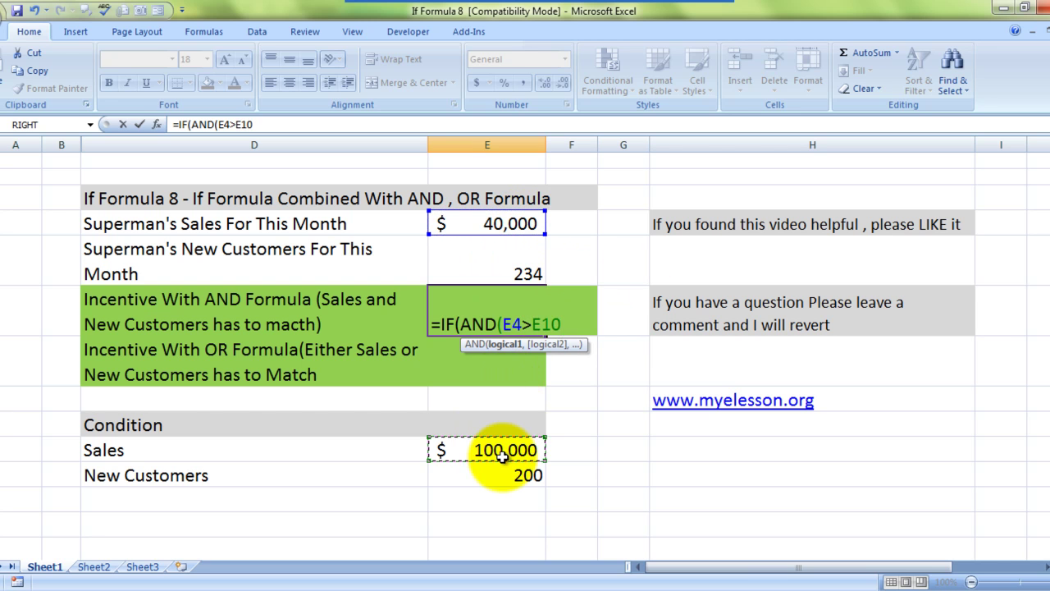
text(,)
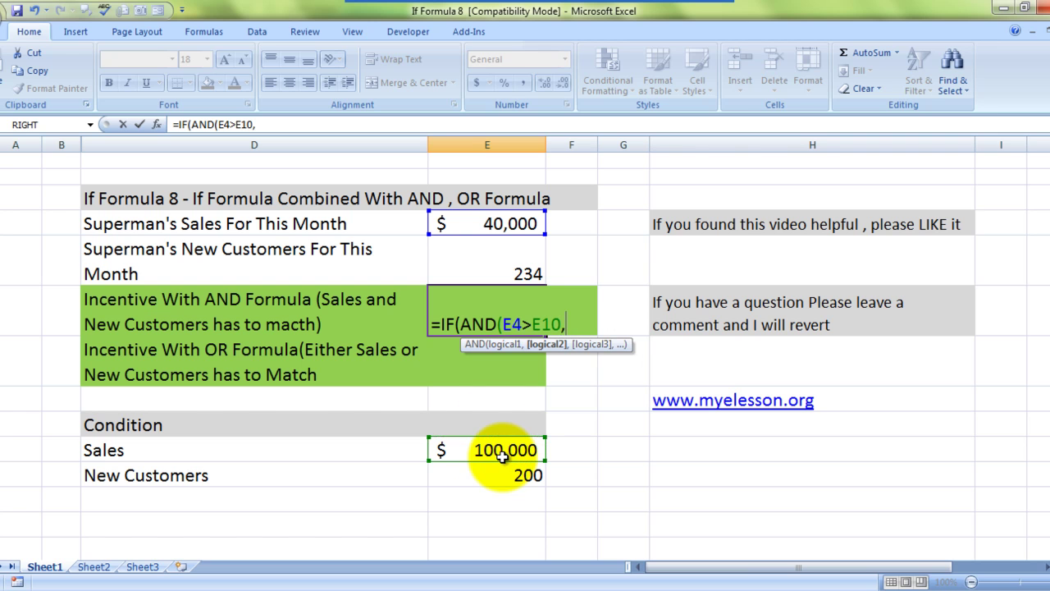
- Add E5>E11 with results "Eligible" and "Not Eligible", committing the formula to show Not Eligible
click(514, 276)
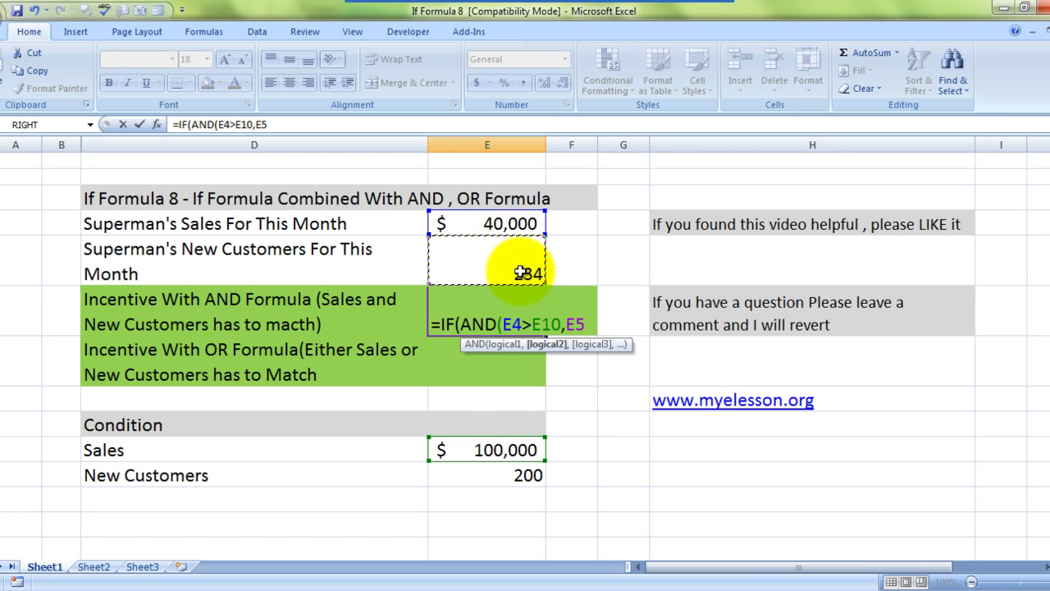
text(>)
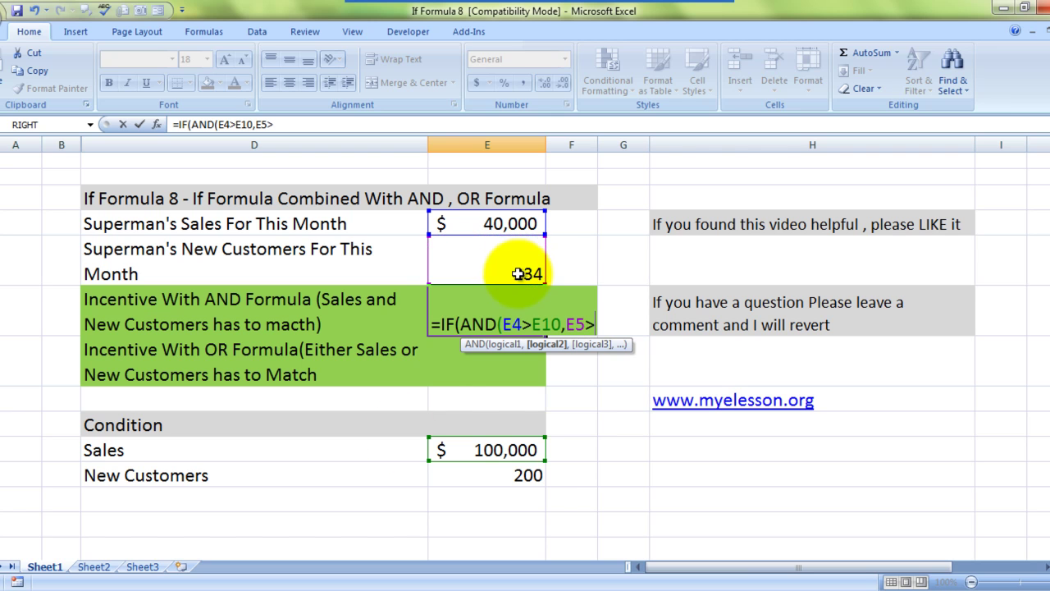
click(523, 478)
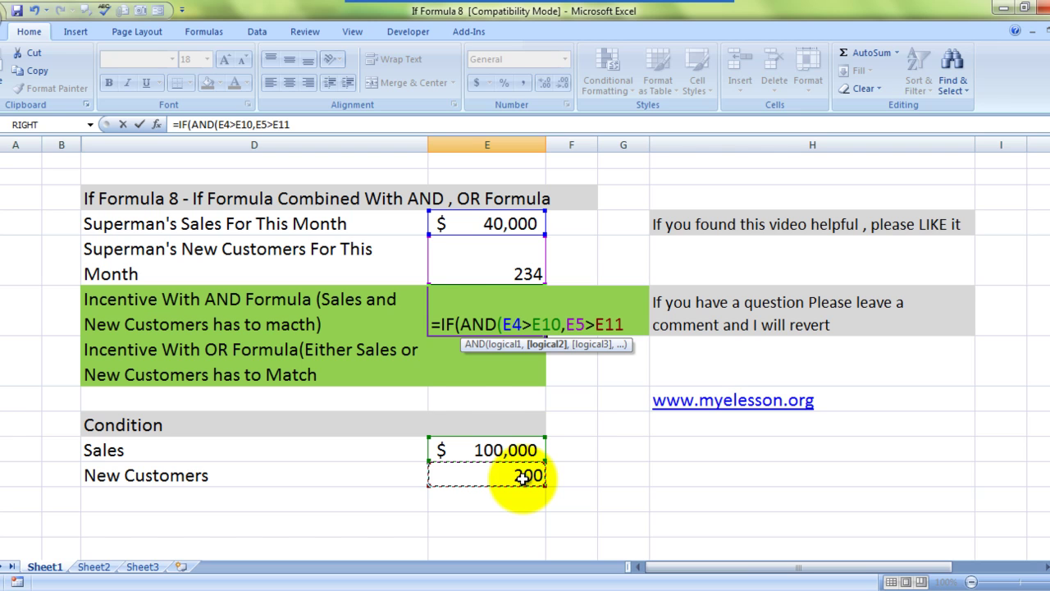
text())
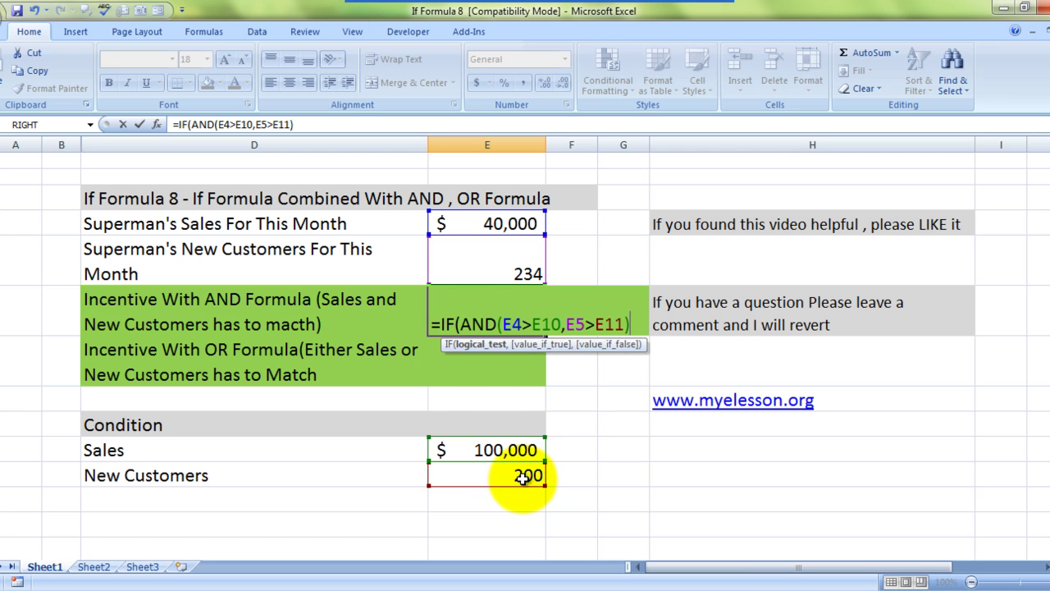
text(,)
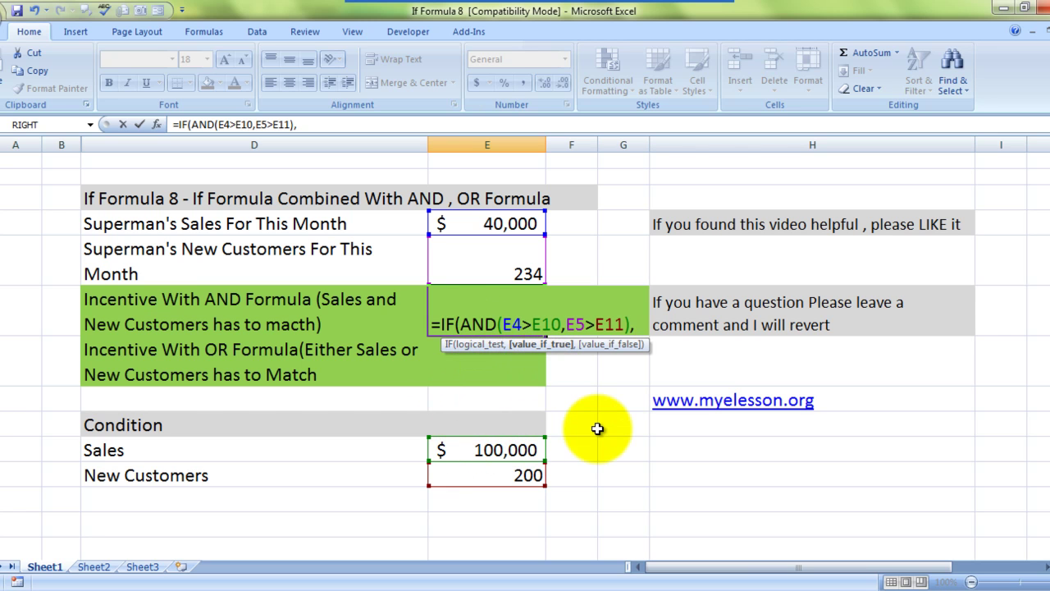
text("Eli)
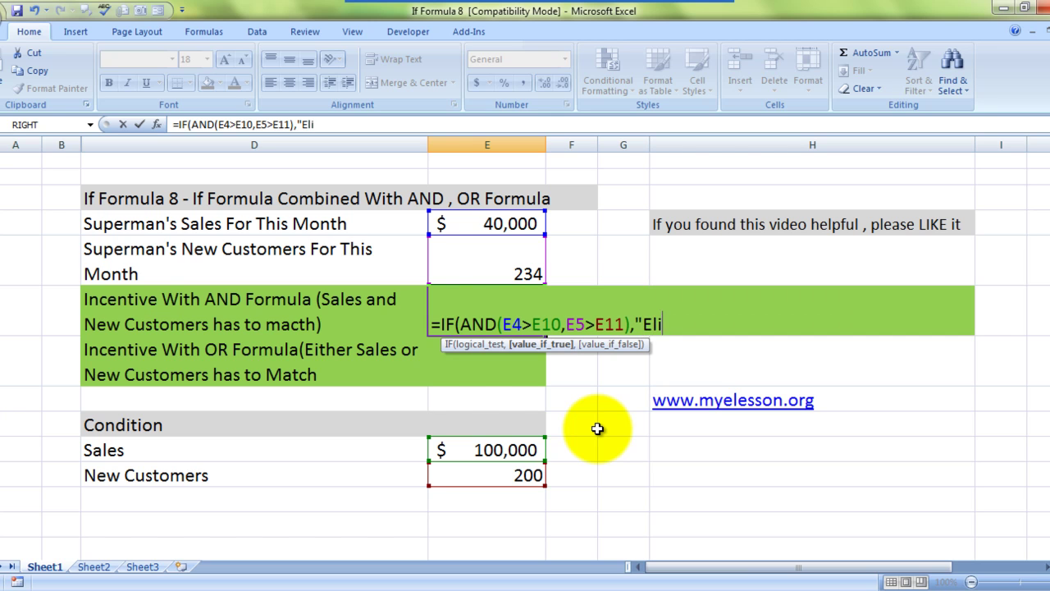
text(gible")
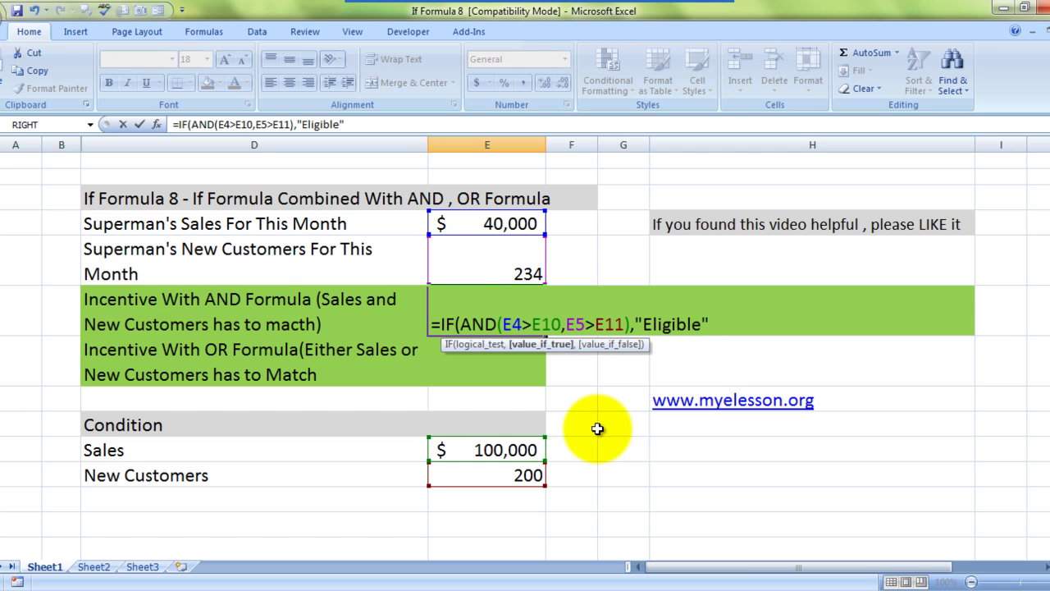
text(,)
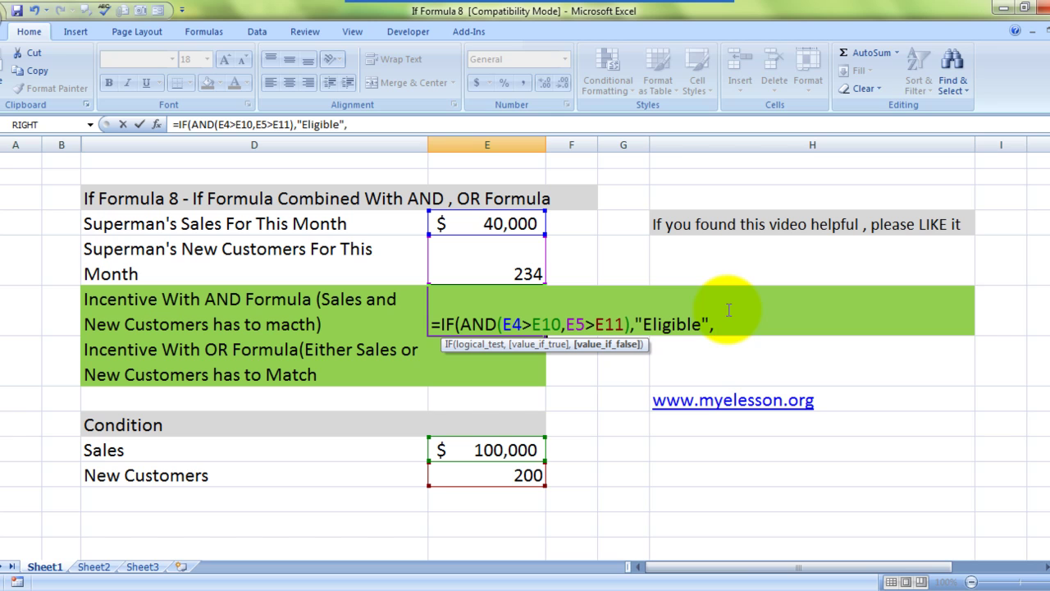
text(")
text(Not Eligib)
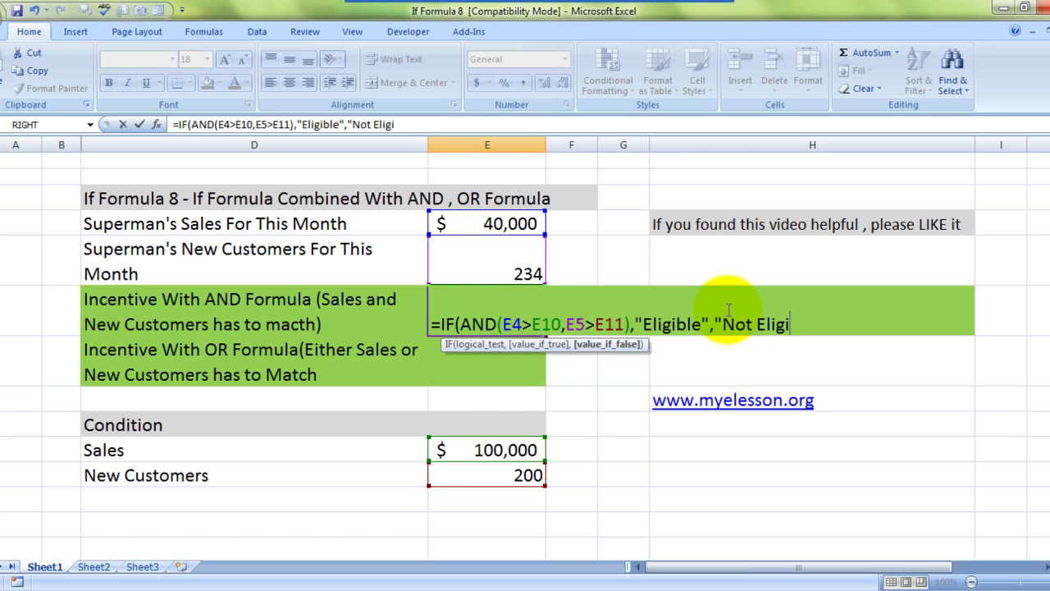
text(le")
key(Return)
key(Return)
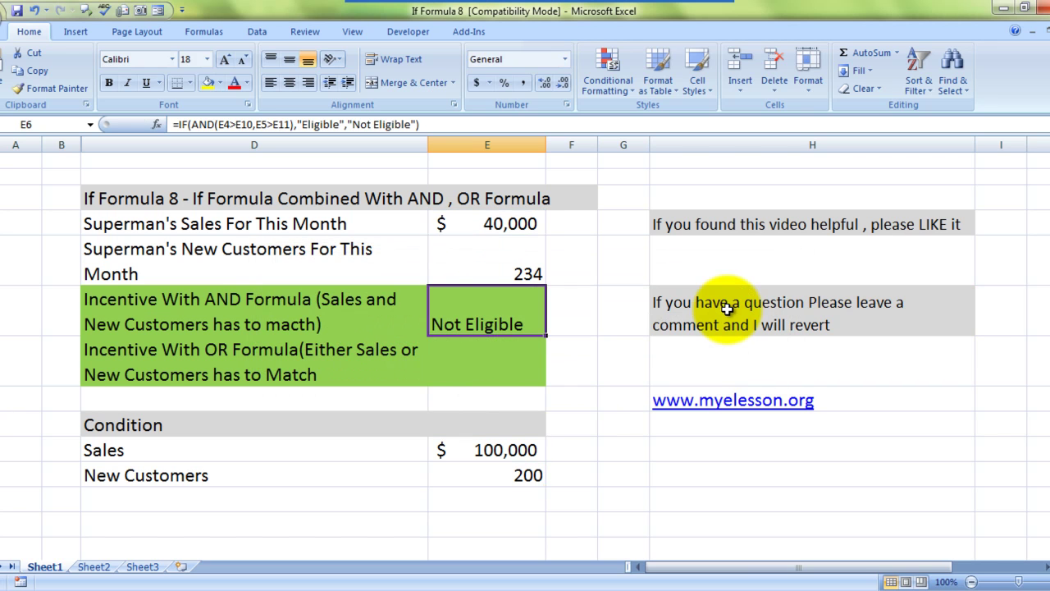
- Begin an =IF(AND( formula in E7, fixing the extra equals sign and a typo
key(Down)
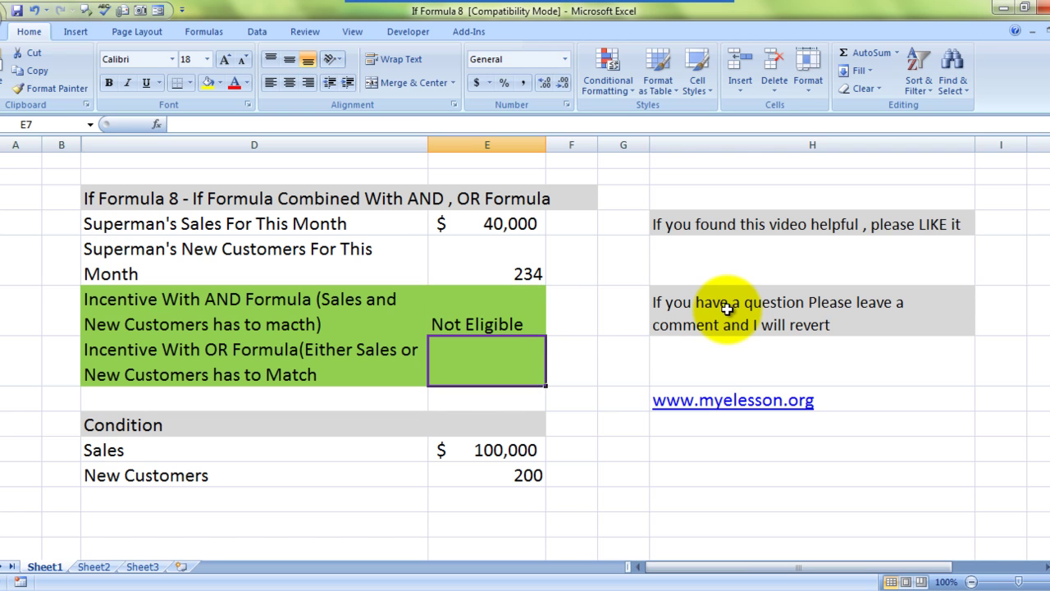
text(=)
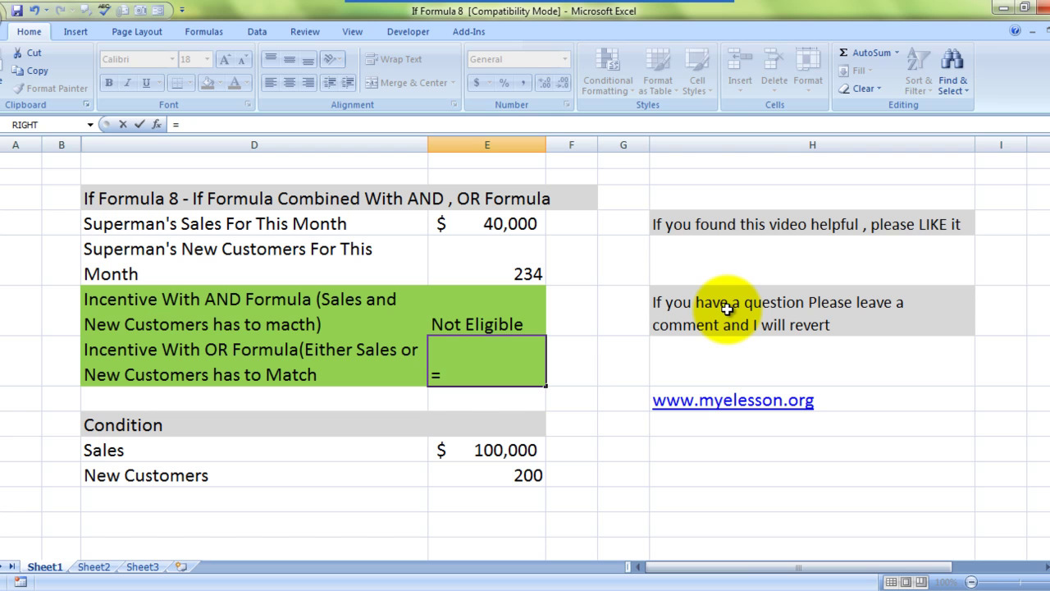
text(=)
key(BackSpace)
text(if)
key(Tab)
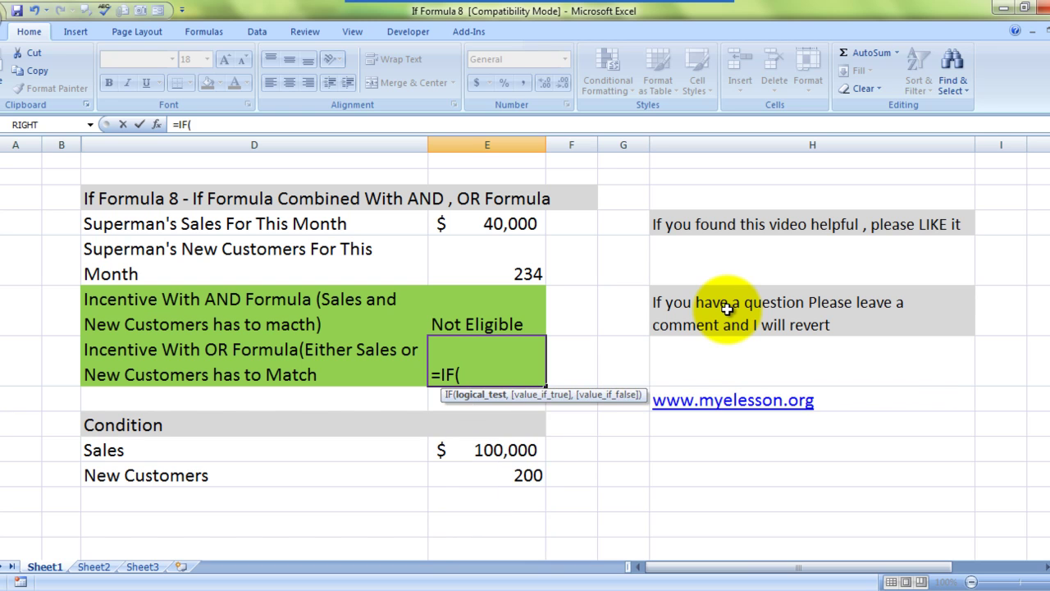
text(and()
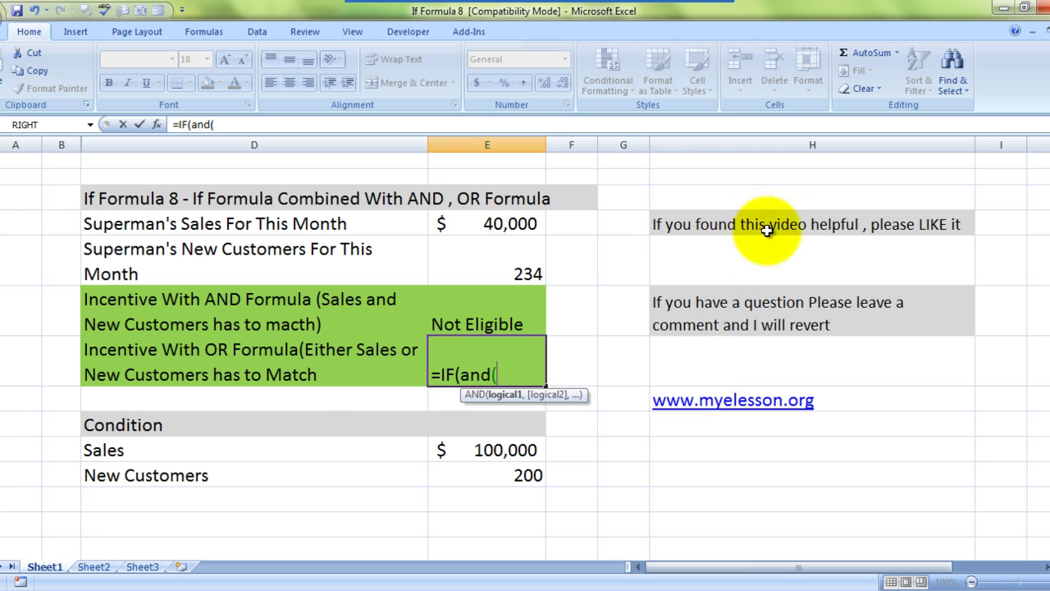
- Complete E7 as =IF(AND(E4>E10,E5>E11),"eligible","Not Eligible") and commit it
click(487, 224)
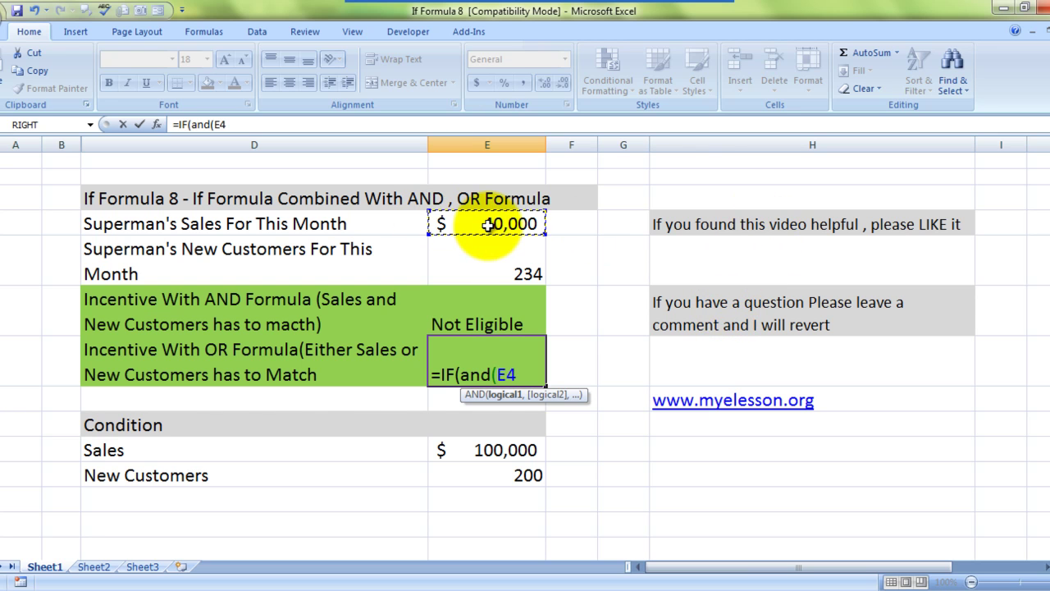
text(>)
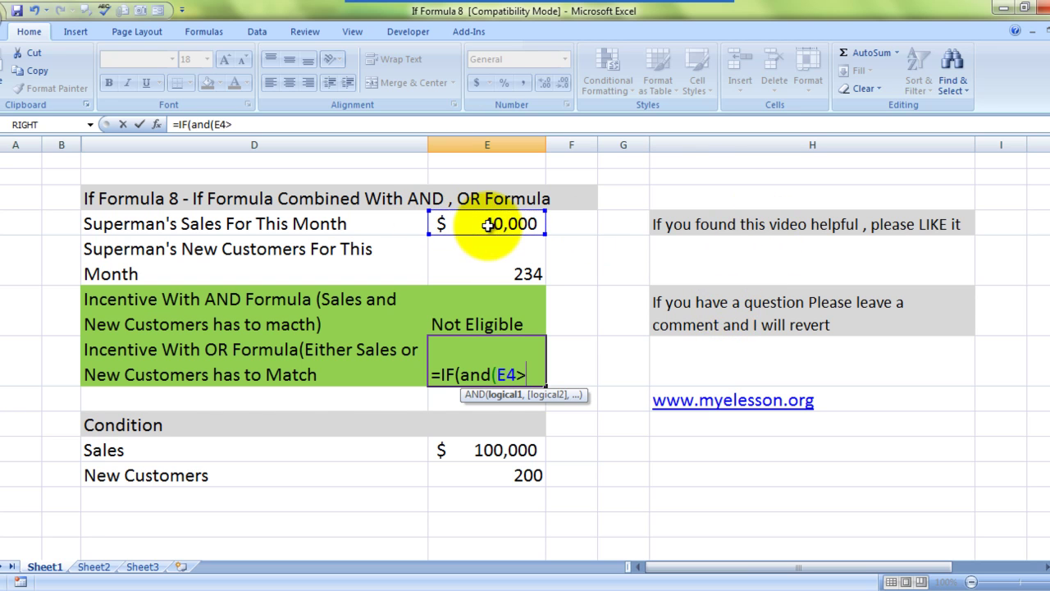
click(507, 451)
text(,)
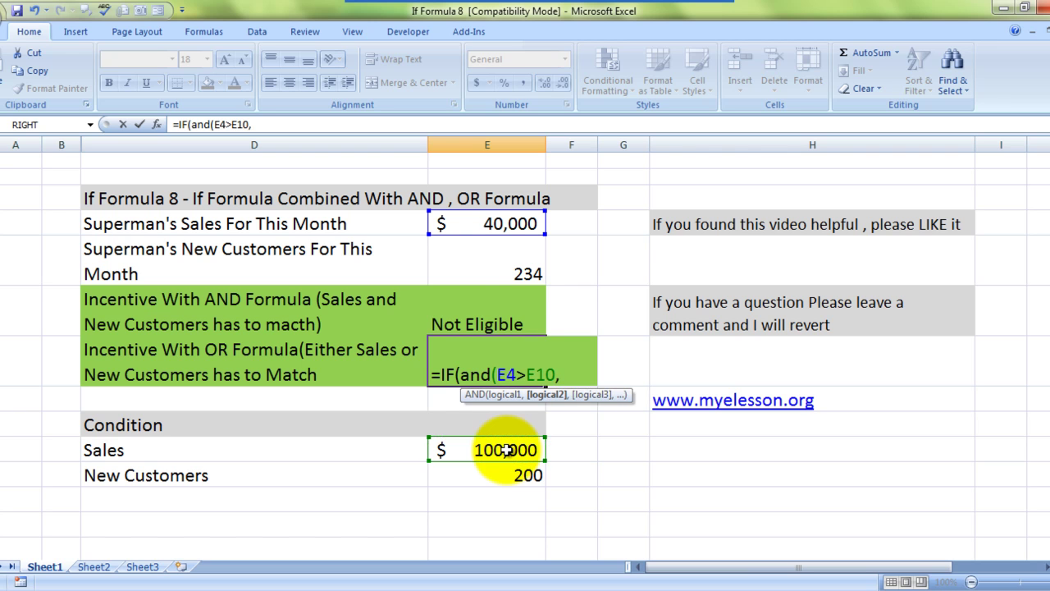
click(522, 269)
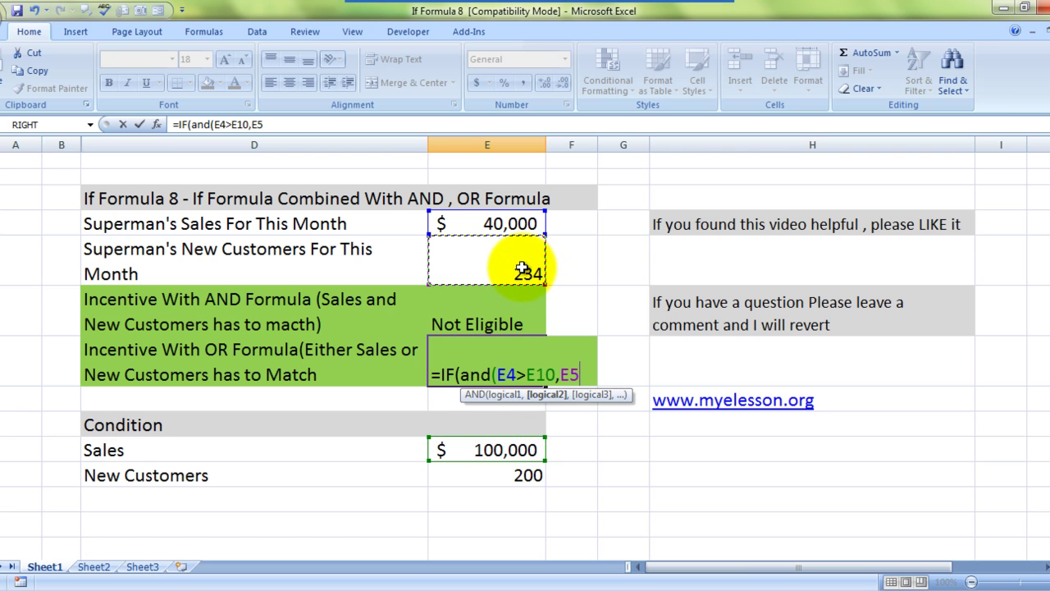
text(>)
click(515, 476)
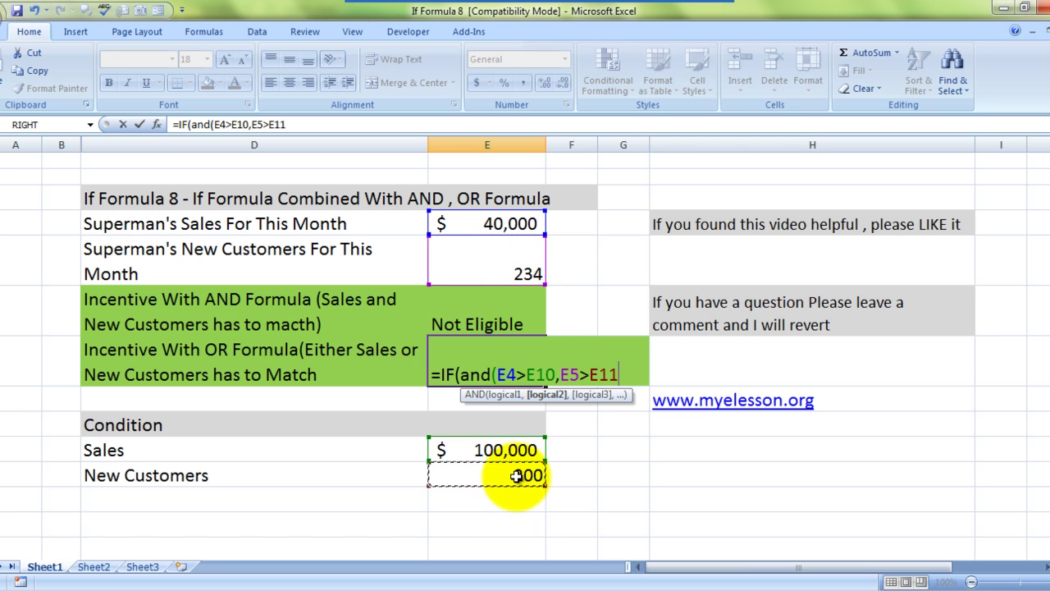
text())
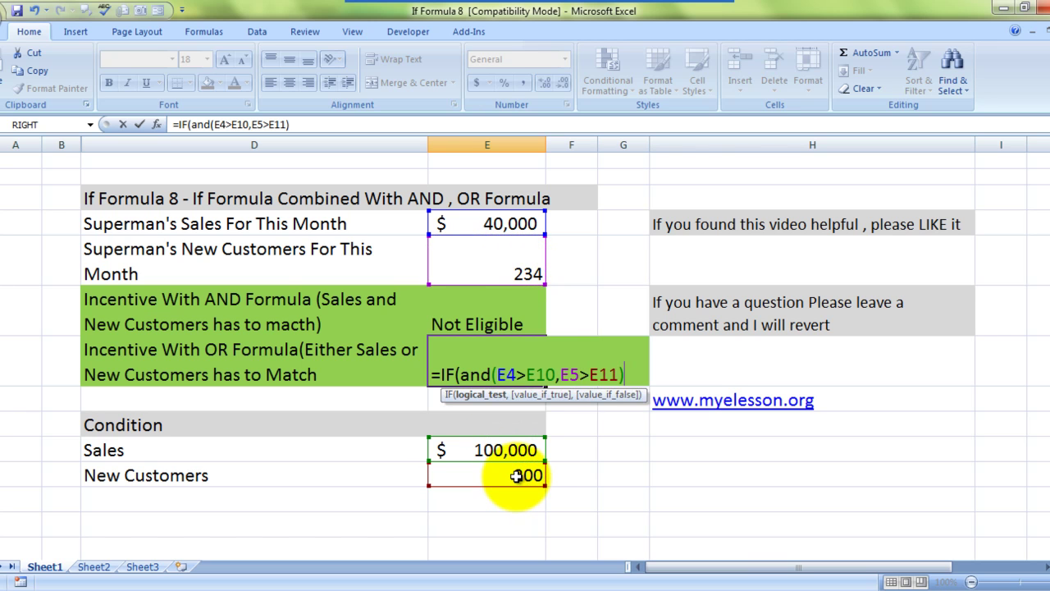
text(,)
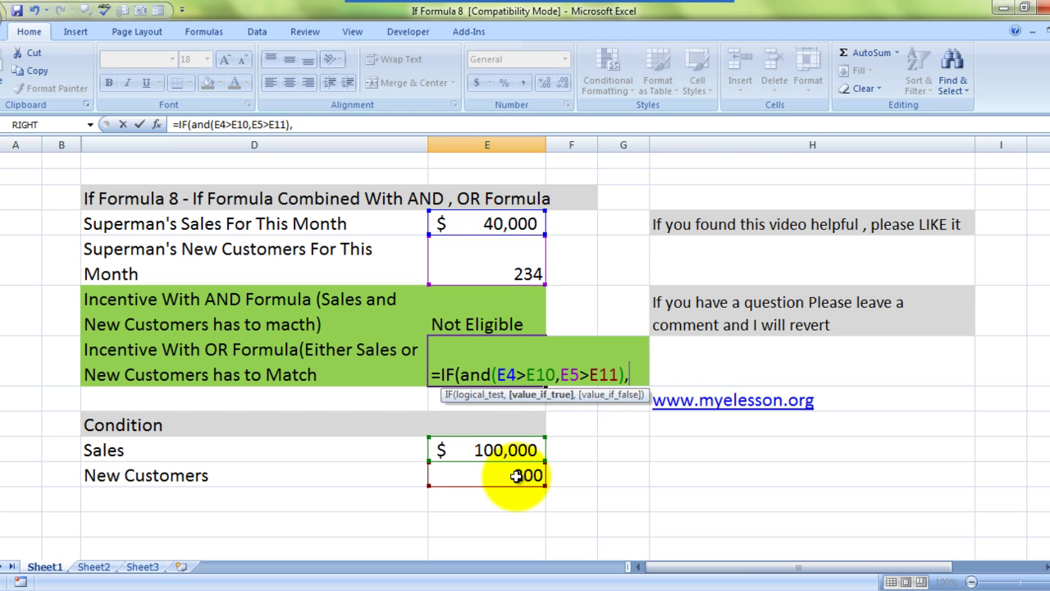
text("el)
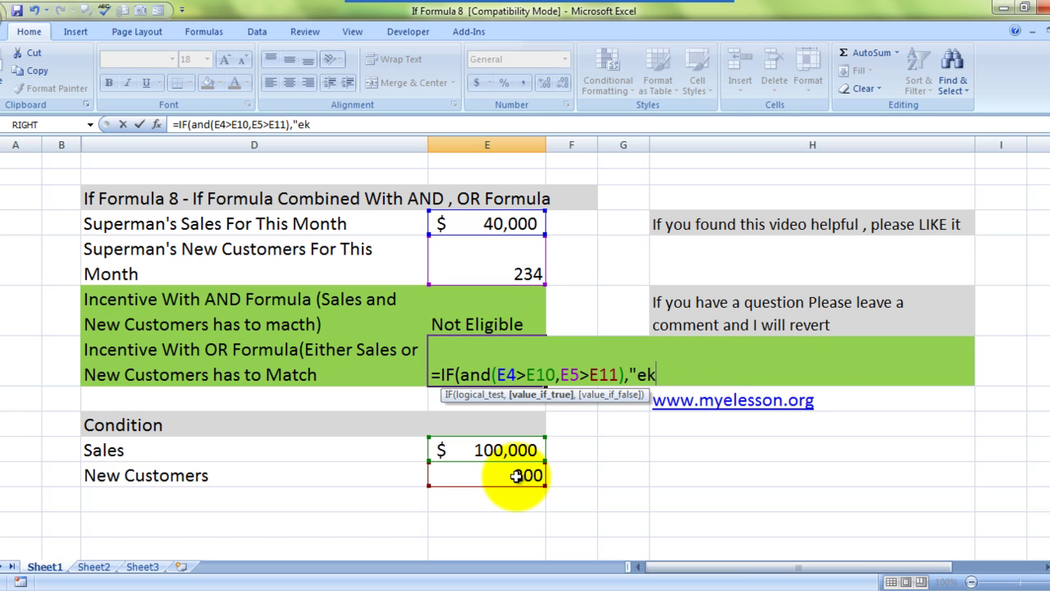
text(igible")
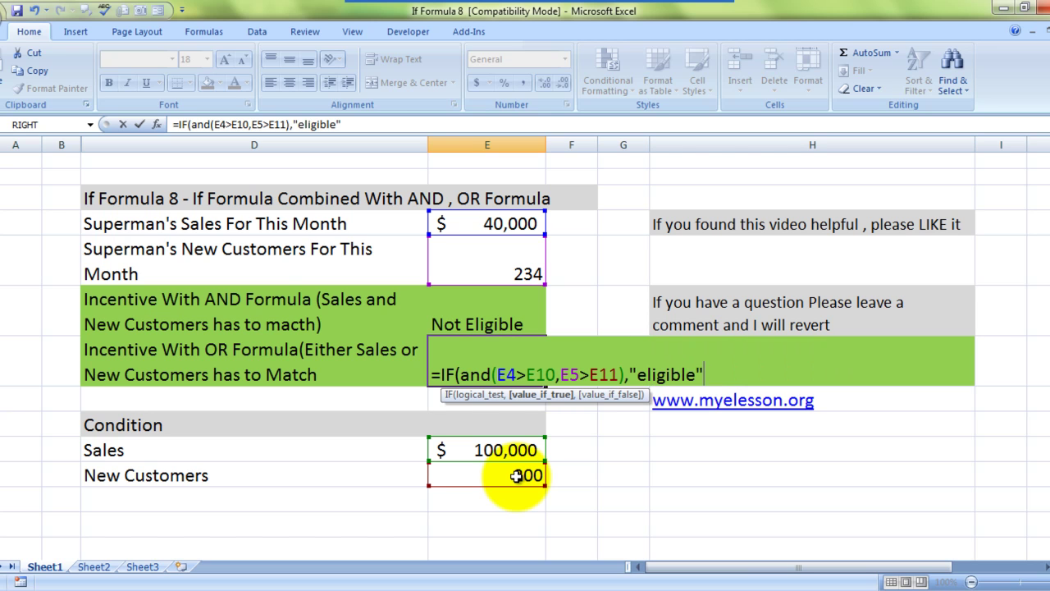
text(,)
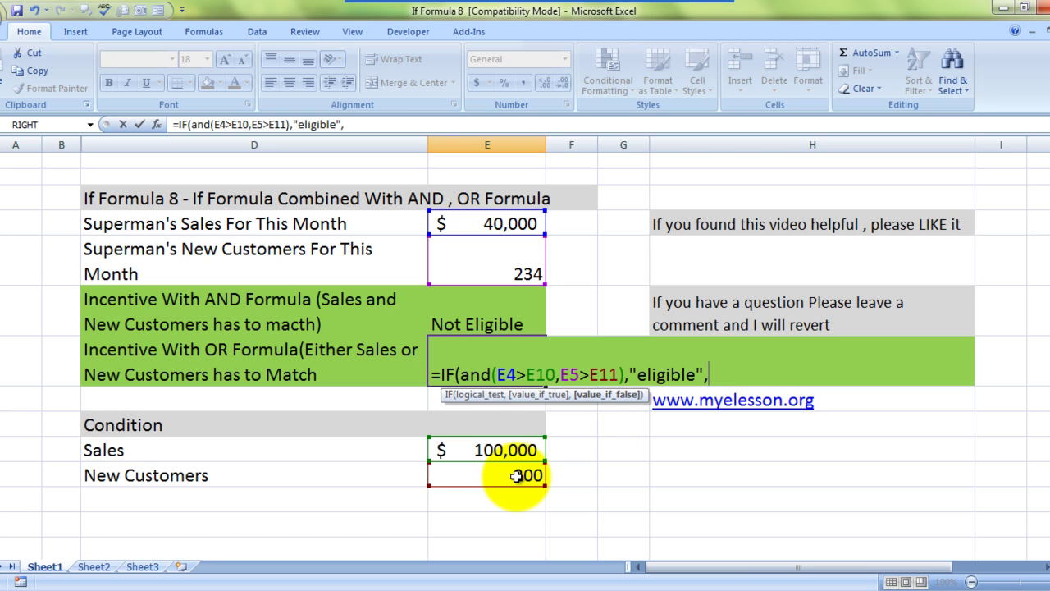
text("Not Eligible"))
key(Return)
key(Up)
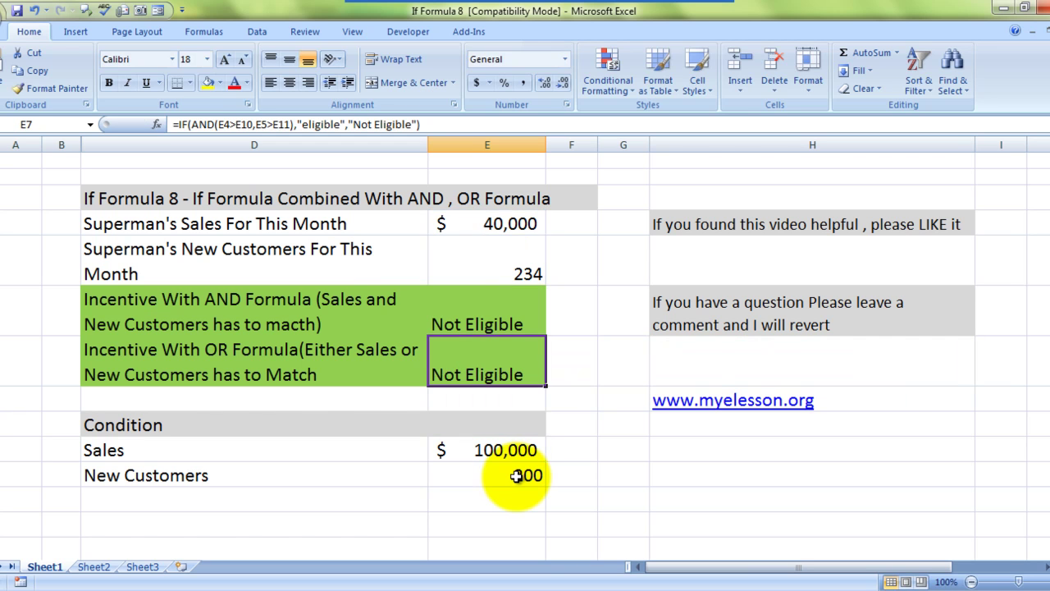
- Change AND to OR in E7's formula so it shows eligible
click(209, 125)
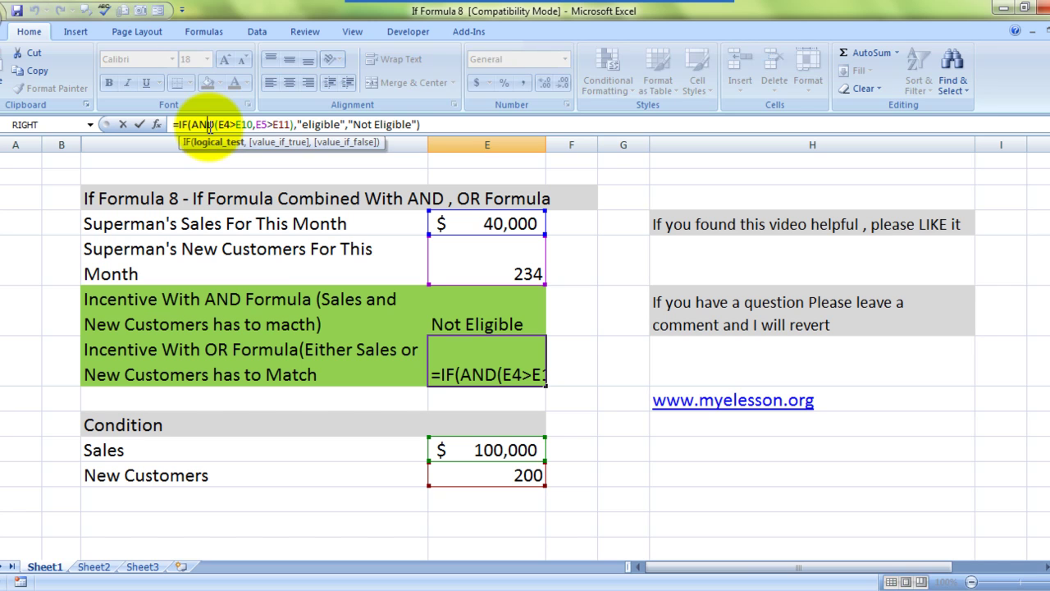
key(BackSpace)
key(BackSpace)
key(BackSpace)
text(or)
key(Return)
key(Up)
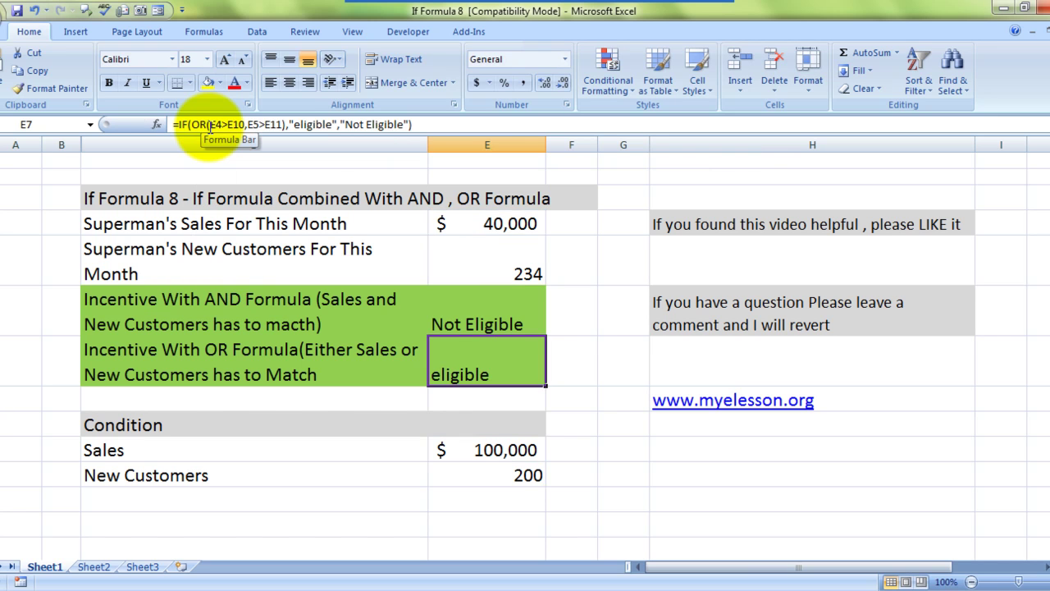